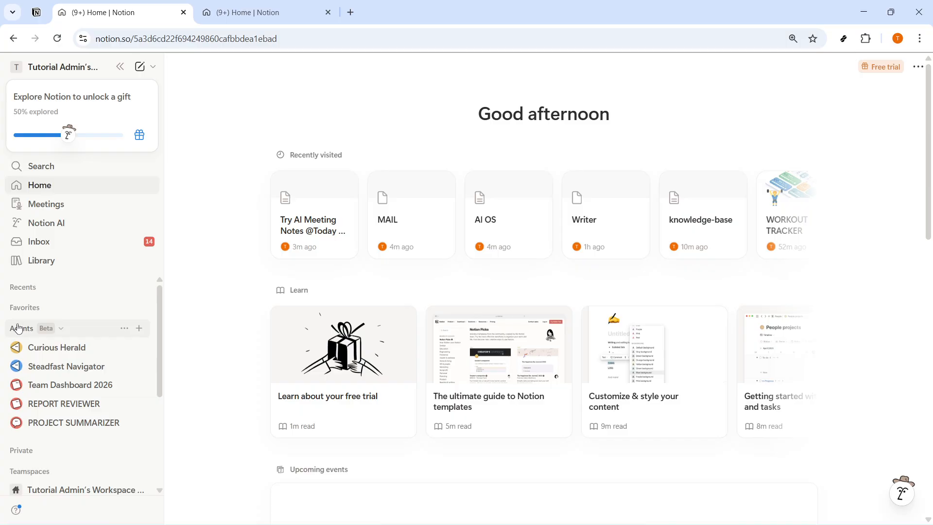
- Create a blank custom agent and instruct it to check the inbox, label emails by priority, draft important replies, and archive newsletters and promotional emails automatically
left_click(139, 329)
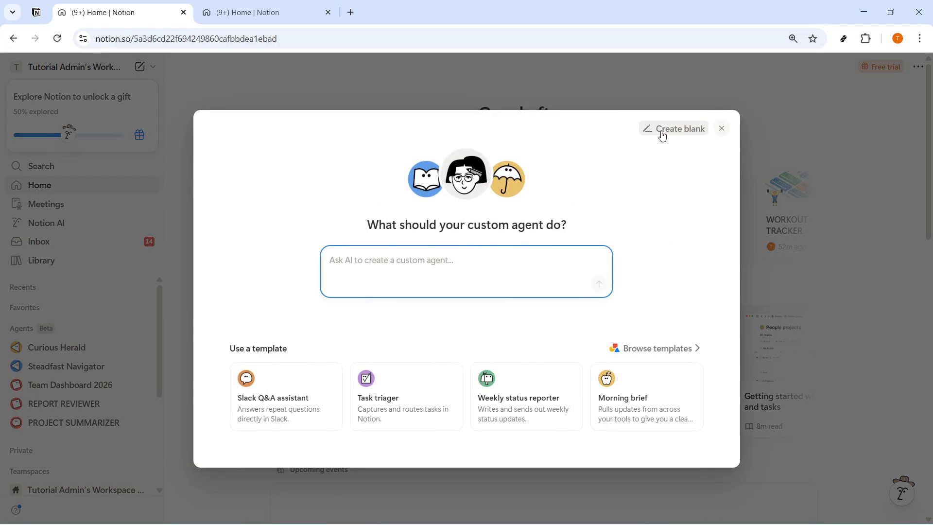
left_click(689, 129)
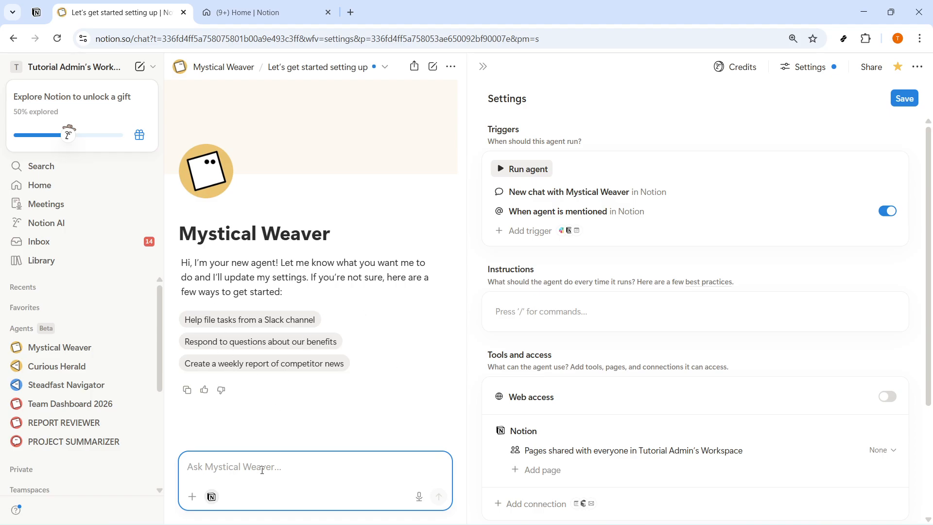
type("Create an email triage agent that checks my inbox, labels emails by priority, drafts replies for important messages, and archives newsletters and promotional emails automatically.")
left_click_drag(249, 464, 188, 416)
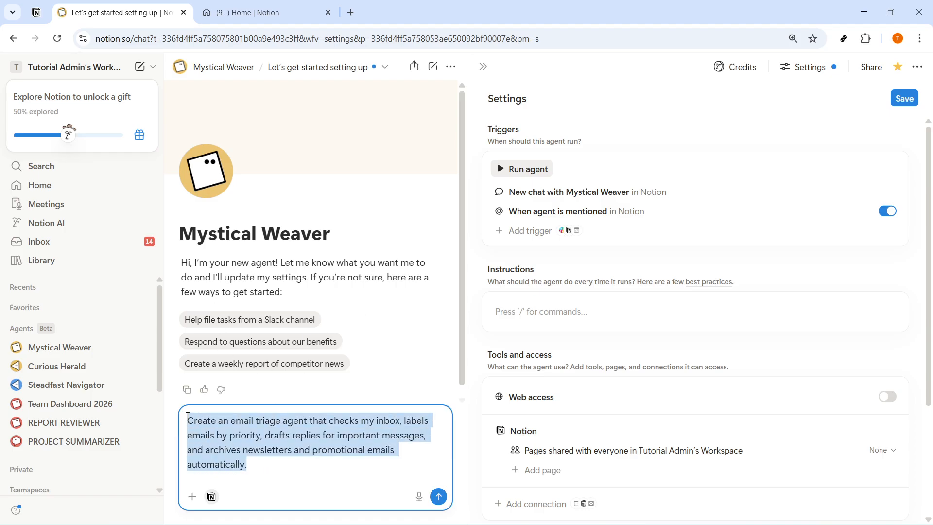
key("Return")
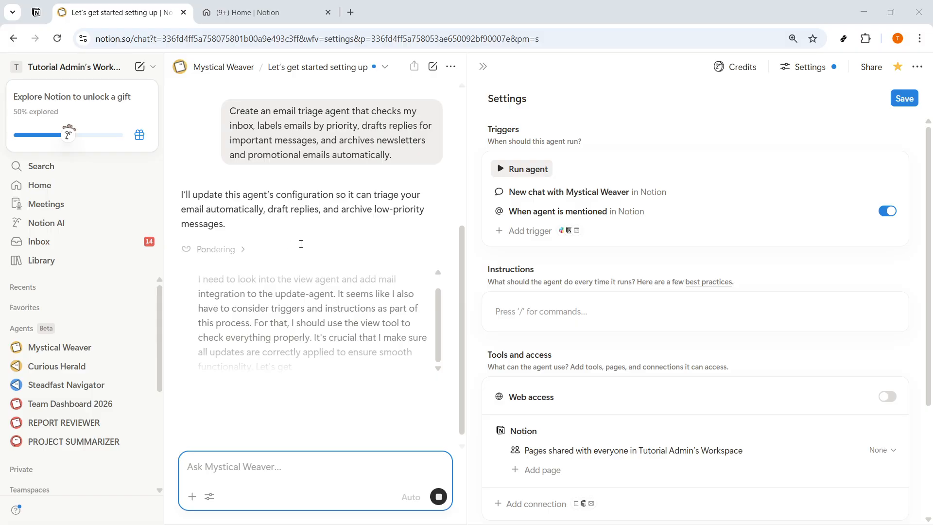
scroll(310, 255, "up", 5)
scroll(345, 296, "down", 5)
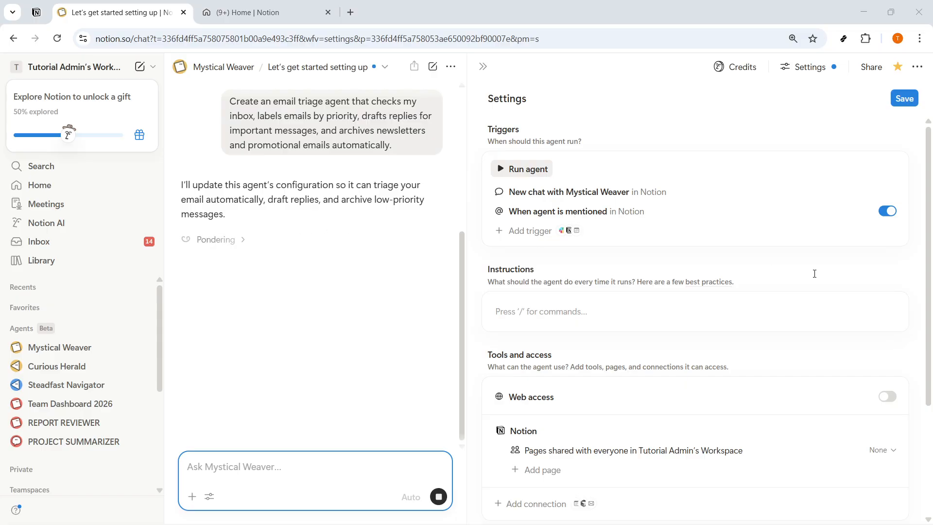
- Add a Mail connection under the agent's tools and access, and continue the email connection with Google
scroll(788, 292, "down", 3)
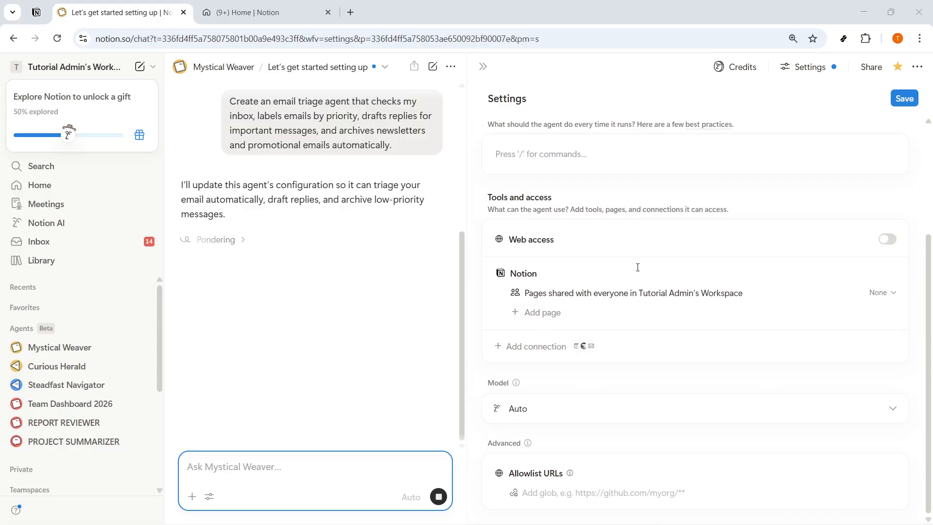
left_click_drag(494, 200, 568, 198)
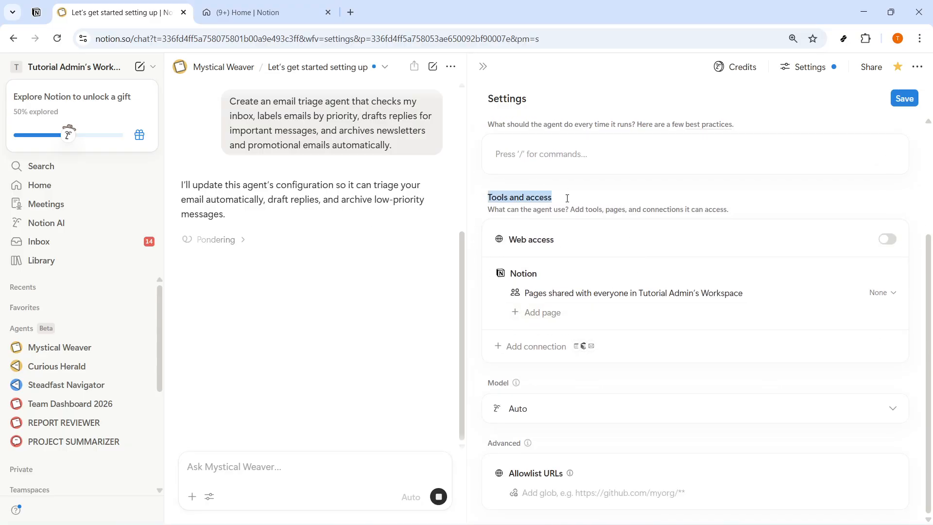
left_click(522, 198)
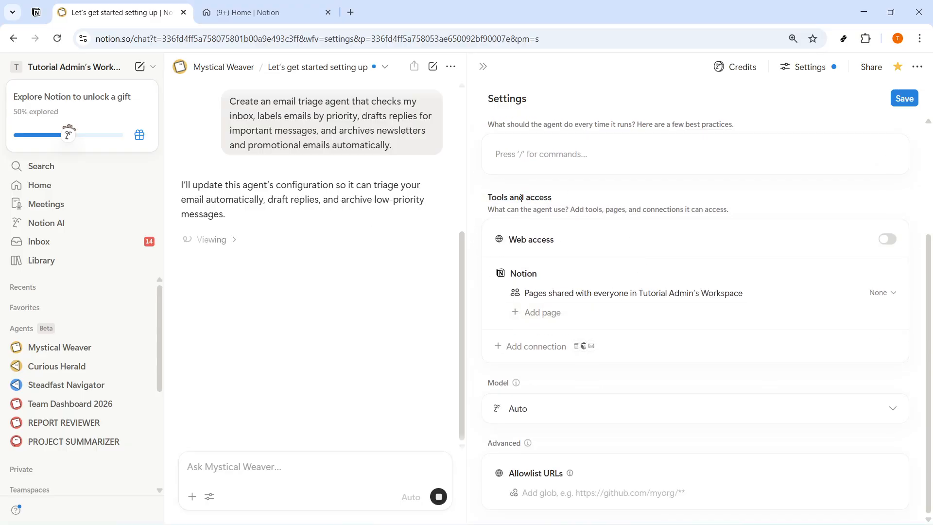
left_click(531, 346)
scroll(320, 316, "down", 5)
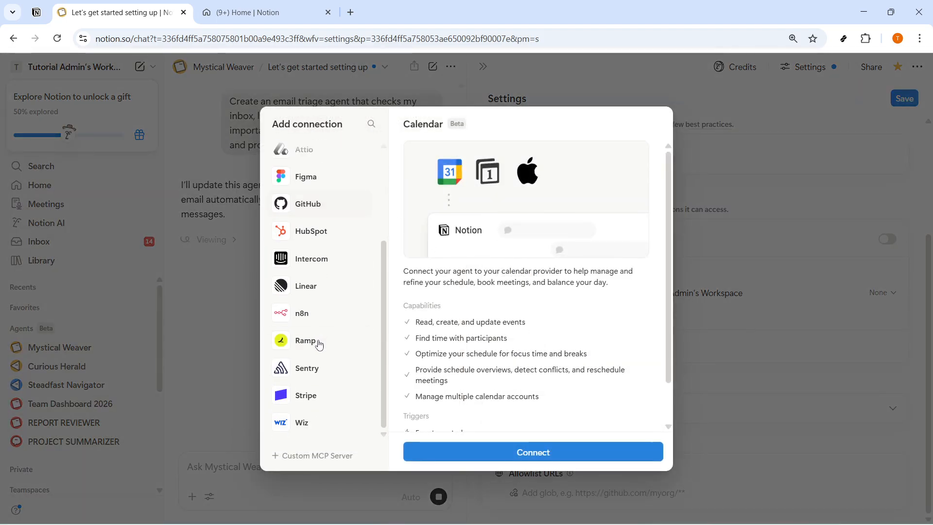
scroll(316, 291, "up", 5)
left_click(310, 183)
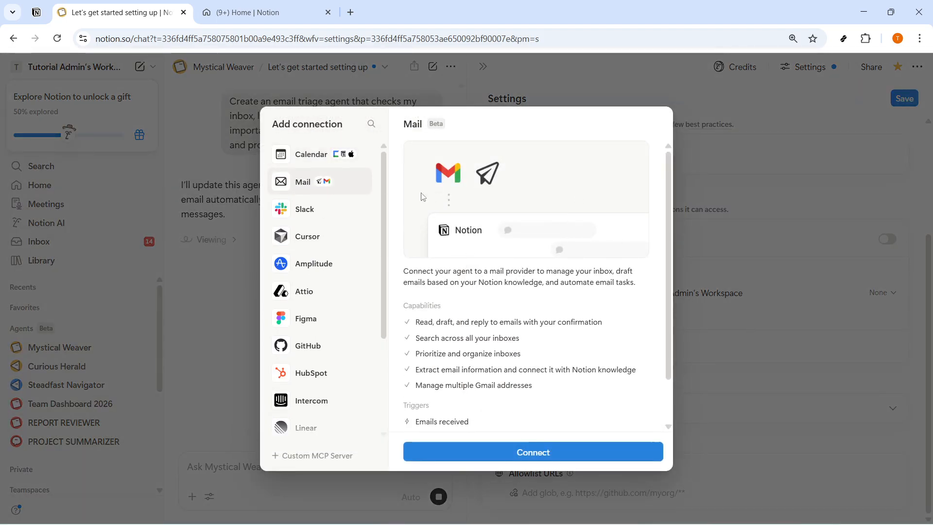
left_click(542, 457)
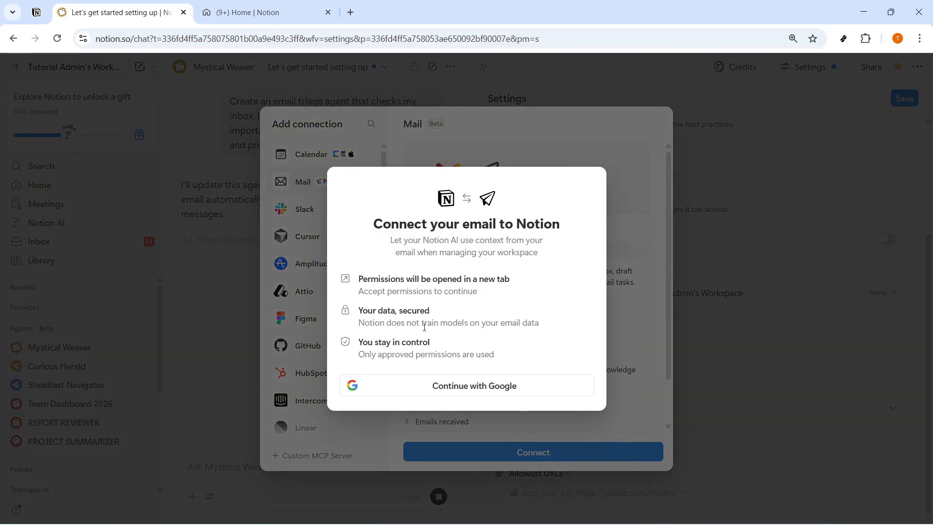
left_click(418, 385)
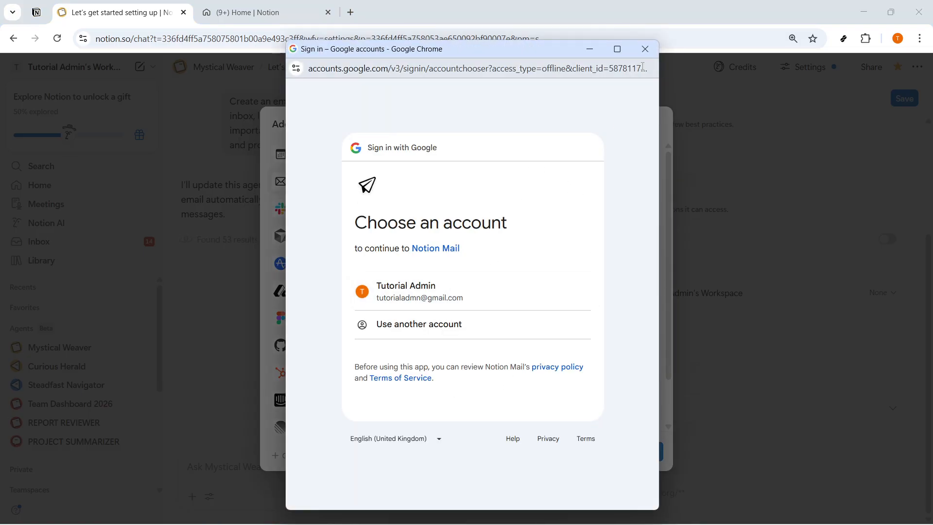
- Choose the Google account, grant Notion Mail all requested permissions, and finish the Mail connection
left_click(489, 291)
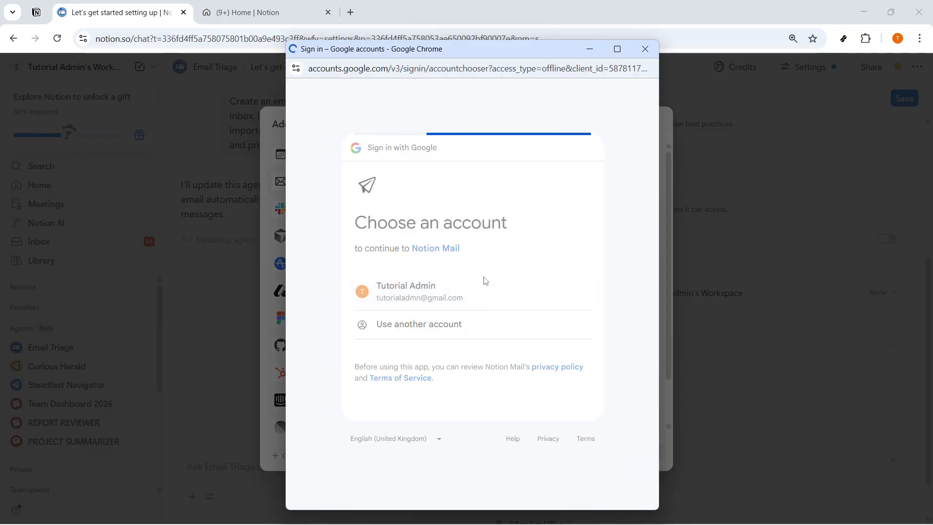
left_click(544, 465)
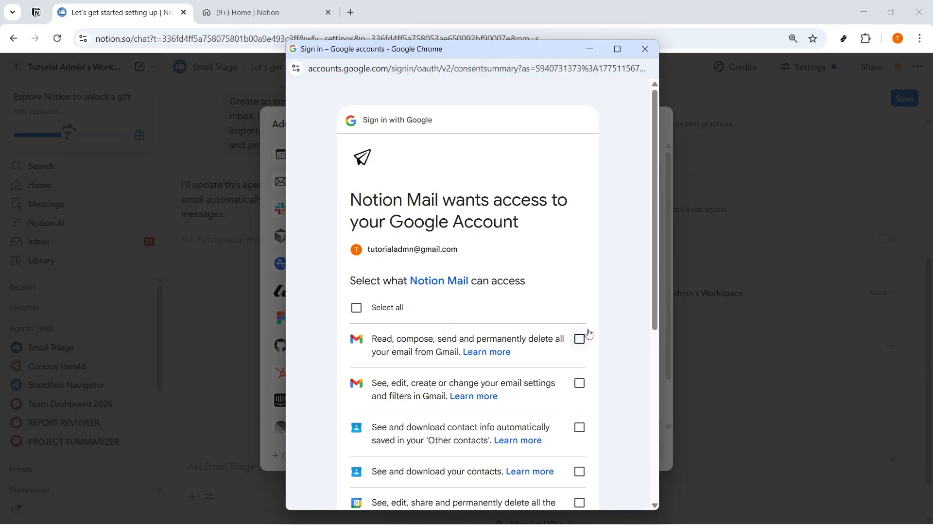
left_click(355, 307)
scroll(569, 454, "down", 6)
left_click(527, 424)
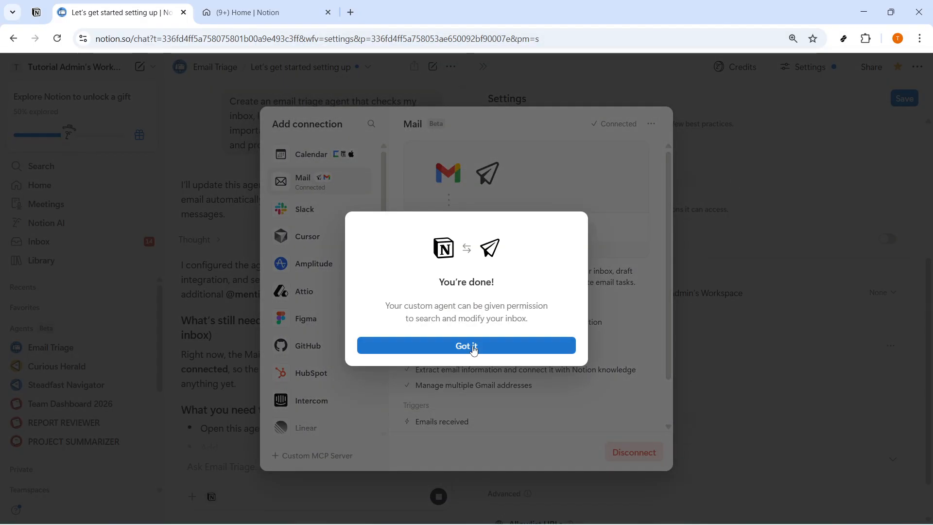
left_click(475, 347)
left_click(774, 340)
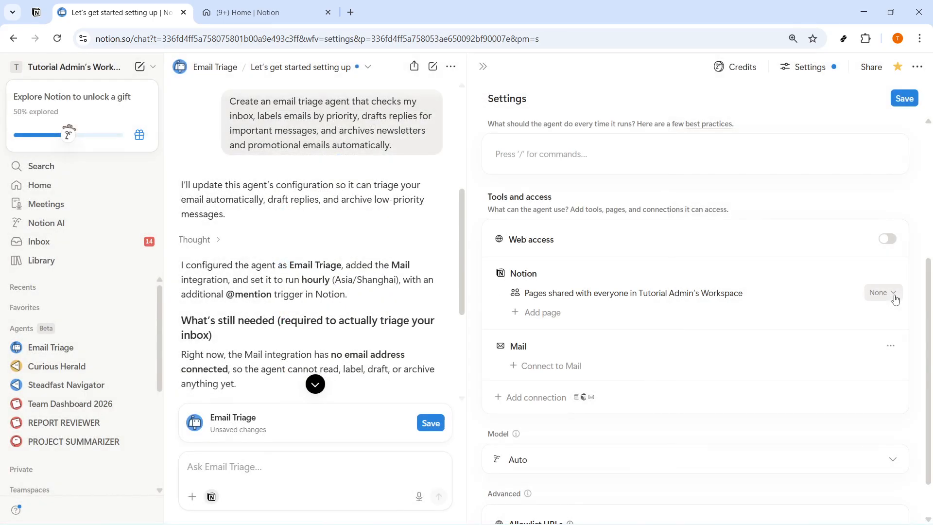
- Give the agent Can view access to pages shared with everyone in the workspace and enable web access
left_click(891, 346)
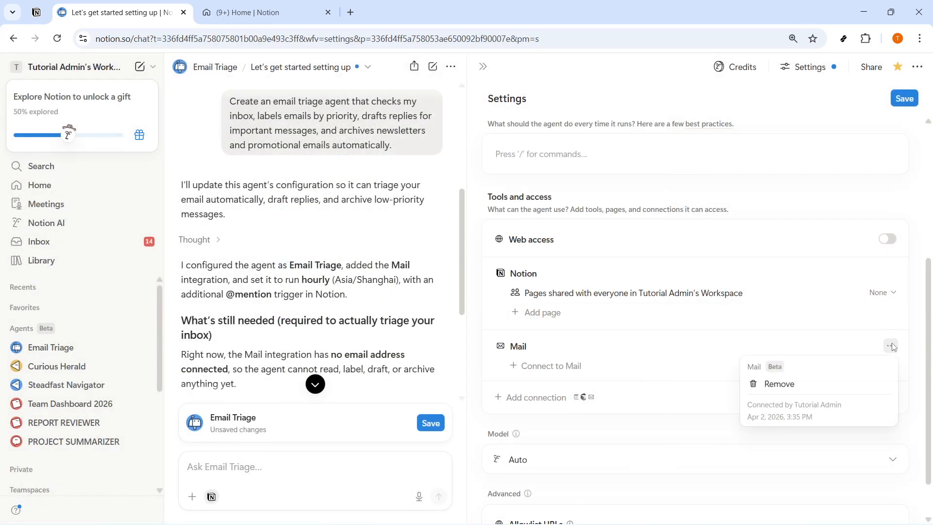
left_click(883, 292)
left_click(883, 292)
left_click(867, 321)
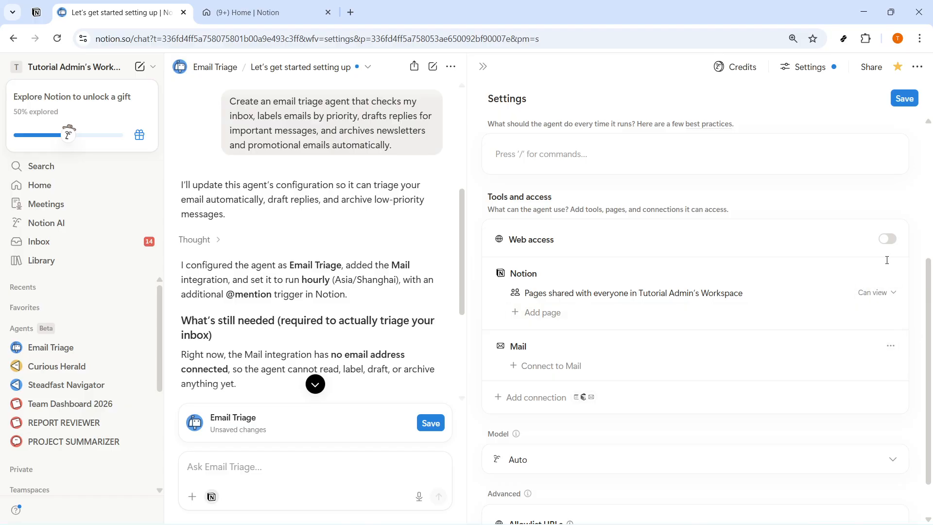
left_click(887, 238)
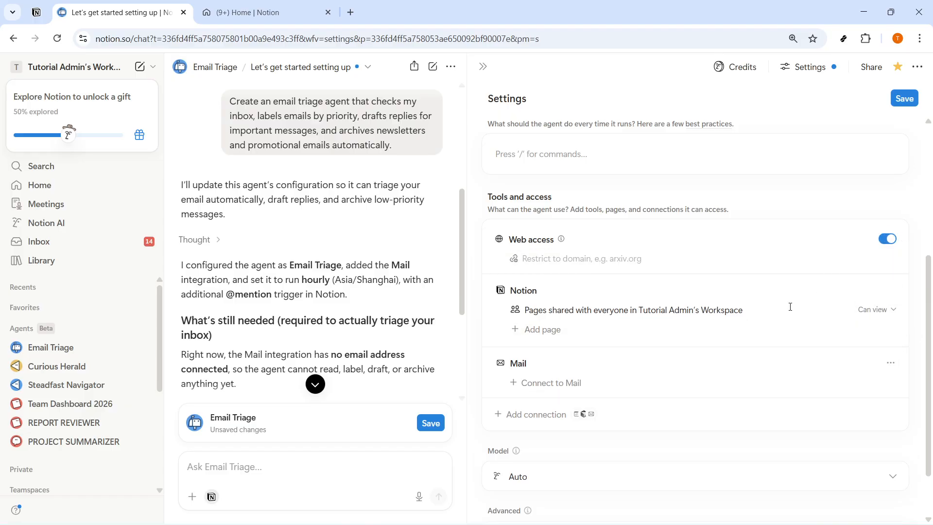
- Add a New email received trigger for the connected inbox, set to run only on emails in Inbox
scroll(681, 253, "up", 5)
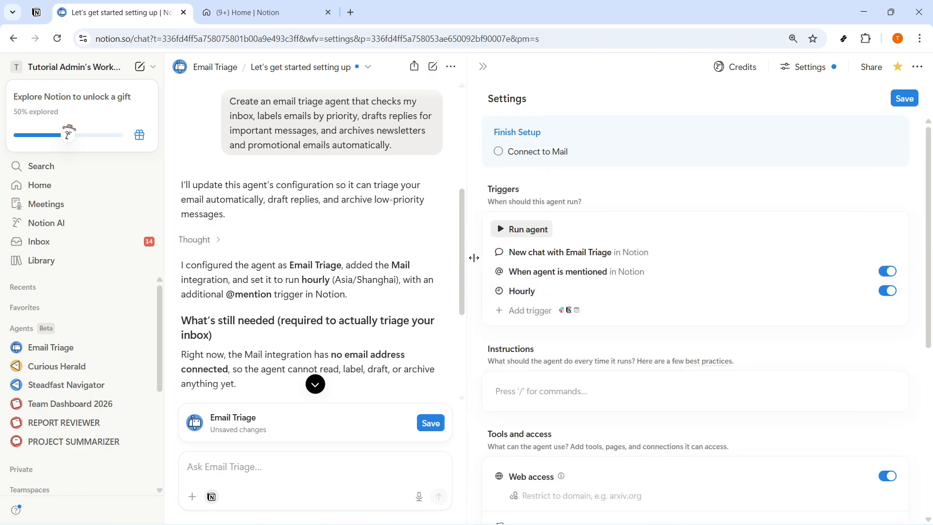
left_click(523, 313)
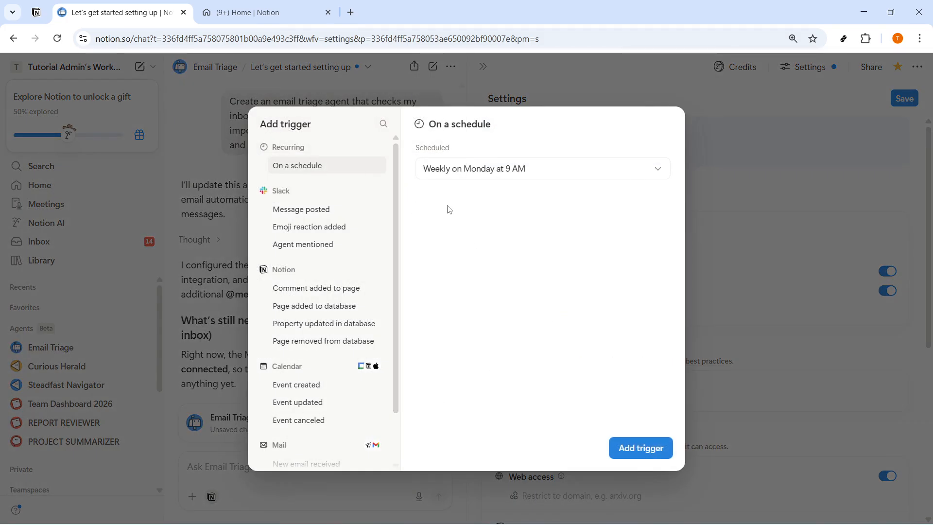
left_click(764, 252)
left_click(546, 316)
scroll(301, 403, "down", 1)
left_click(306, 406)
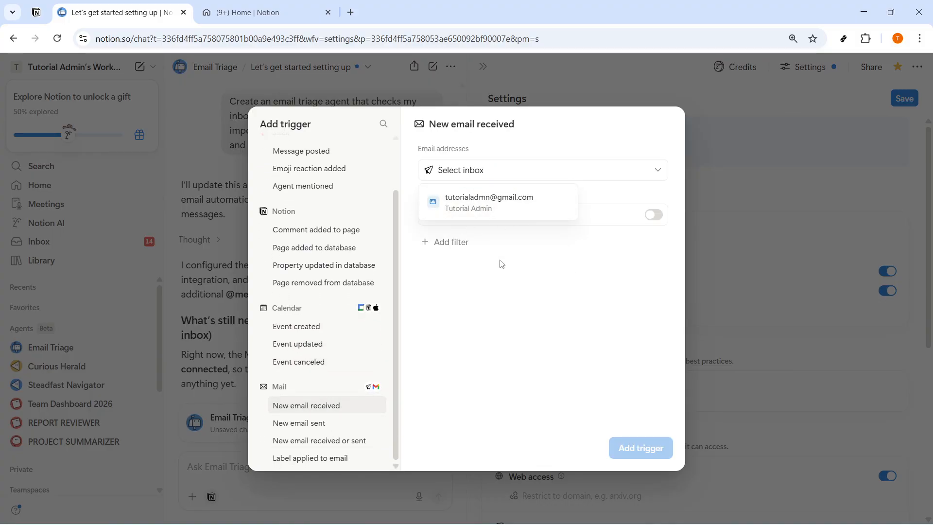
left_click(475, 206)
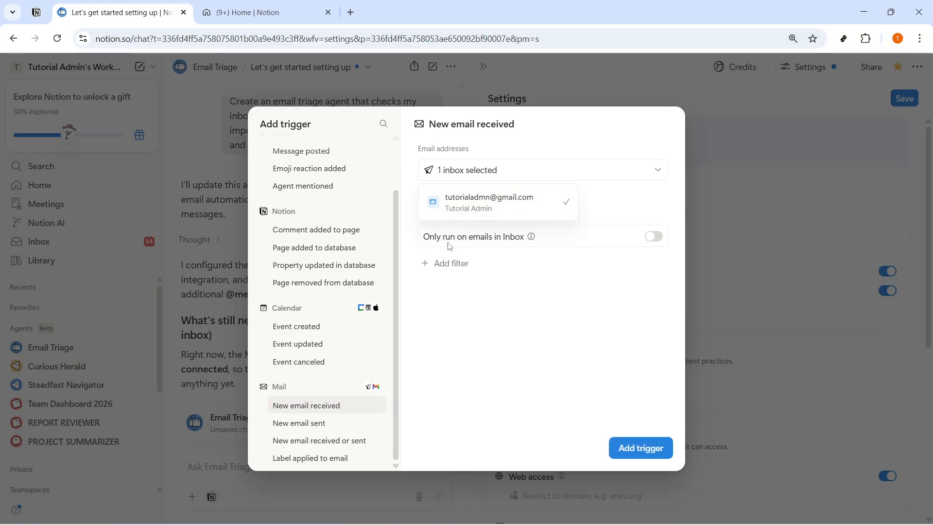
left_click(651, 236)
left_click(643, 447)
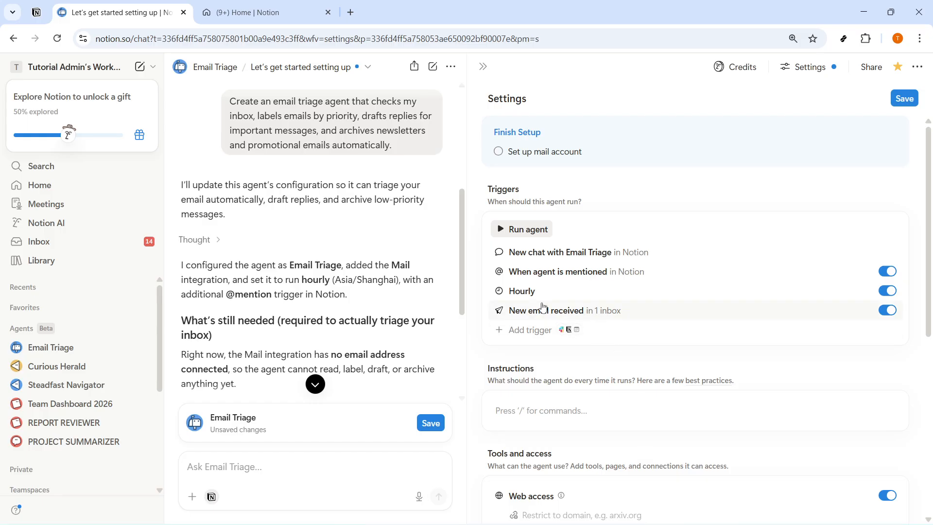
- Follow the remaining mail account setup item to check the agent's Mail address and access level
scroll(238, 329, "down", 4)
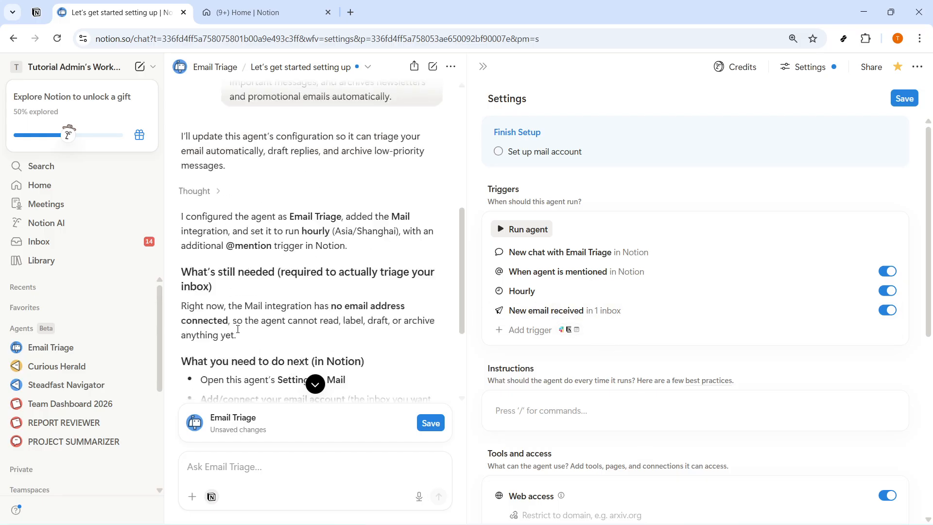
left_click(502, 153)
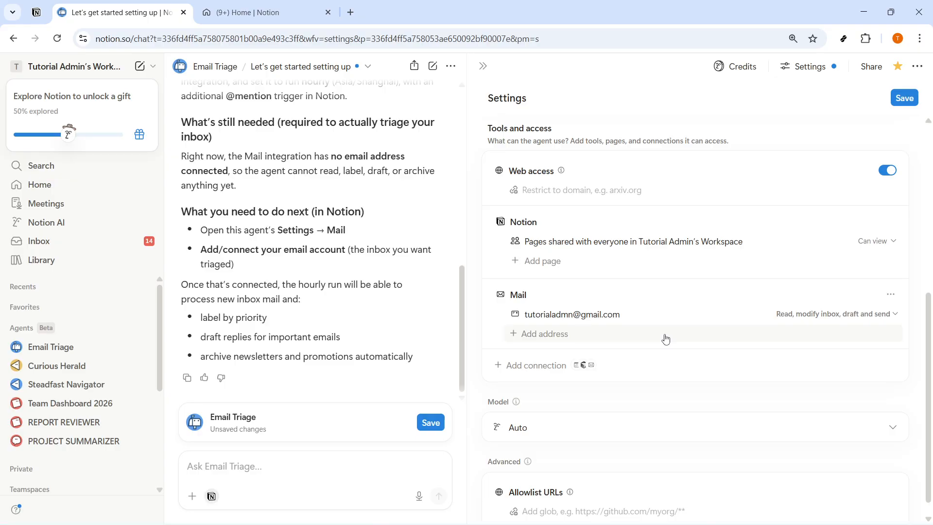
scroll(710, 272, "up", 7)
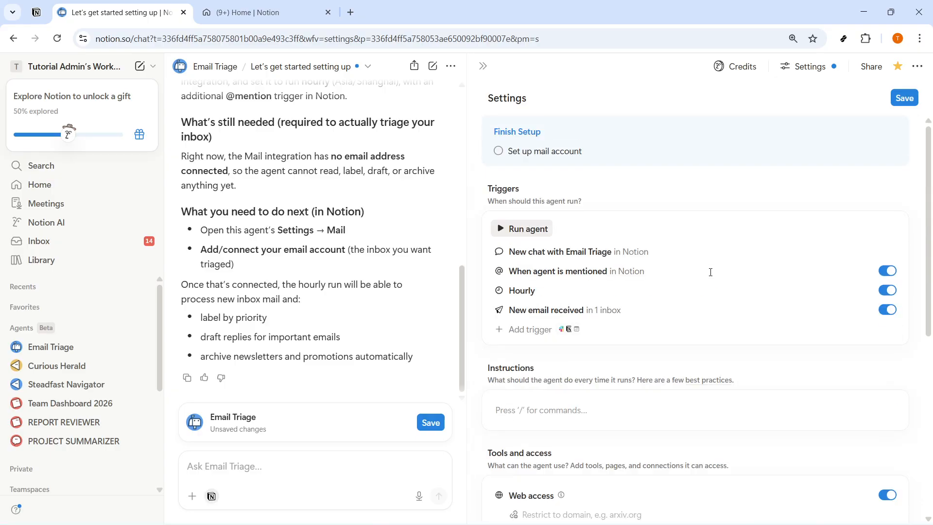
- Write a message defining triage labels 01. Reply, 02. Follow up, 03. Important, 04. Notifications (archive after reading) and 05. Marketing (archive automatically)
scroll(329, 272, "up", 10)
scroll(329, 272, "down", 10)
left_click(220, 467)
type("Use these labels for triaging: 01. Reply — needs a response. 02. Follow up — waiting on someone else. 03. Important — requires urgent action. 04. Notifications — automated alerts, archive after reading. 05. Marketing — newsletters and promotions, archive automatically.\"")
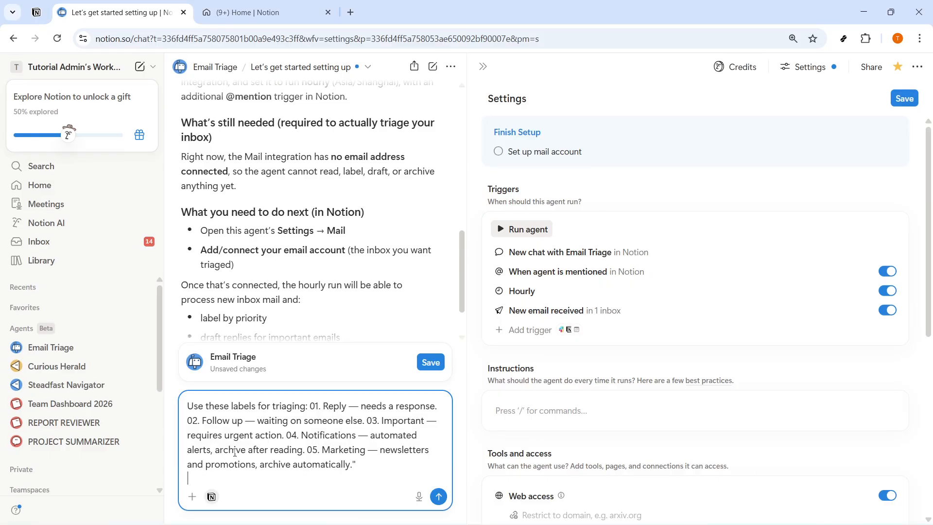
- Put each triage label on its own line in the message and send it to the agent
key("shift+Return")
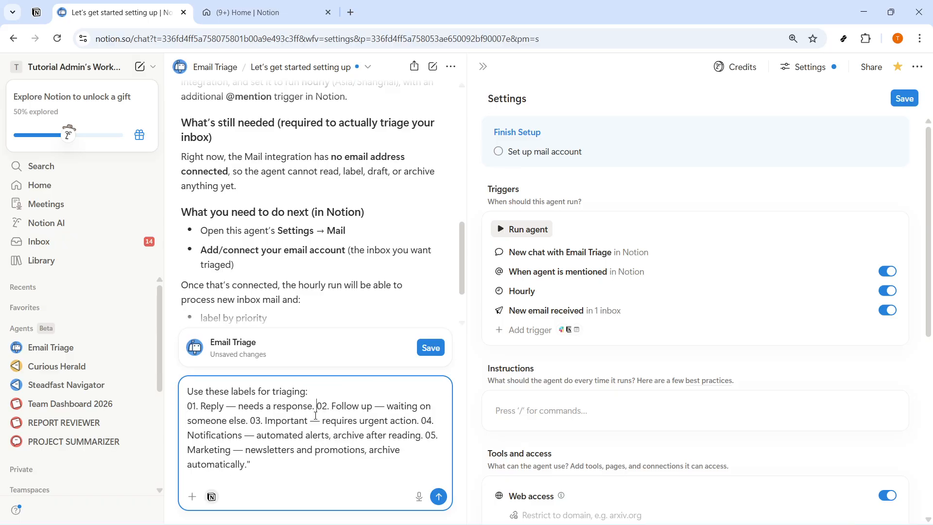
key("shift+Return")
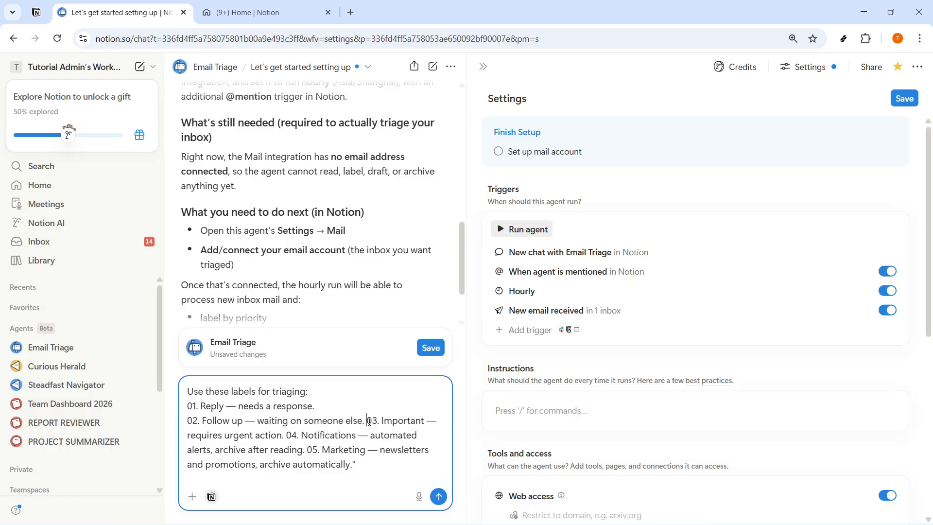
key("shift+Return")
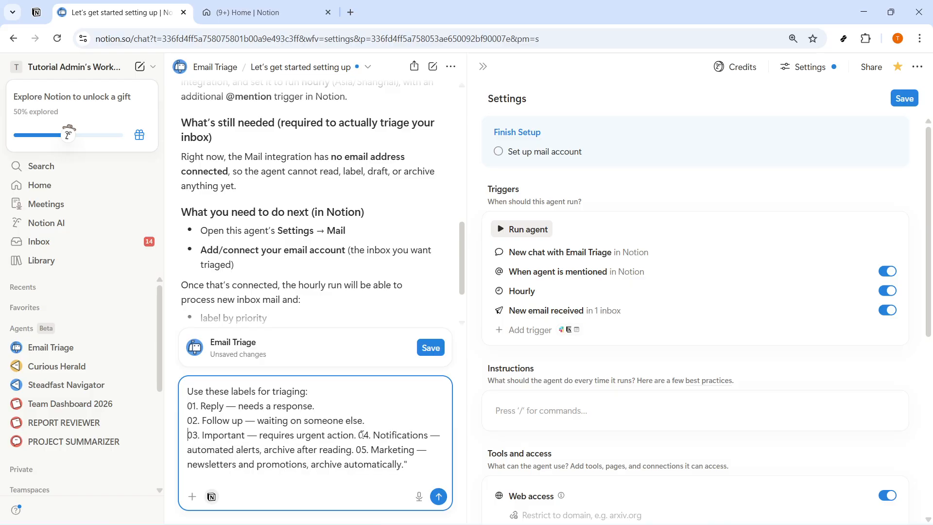
key("shift+Return")
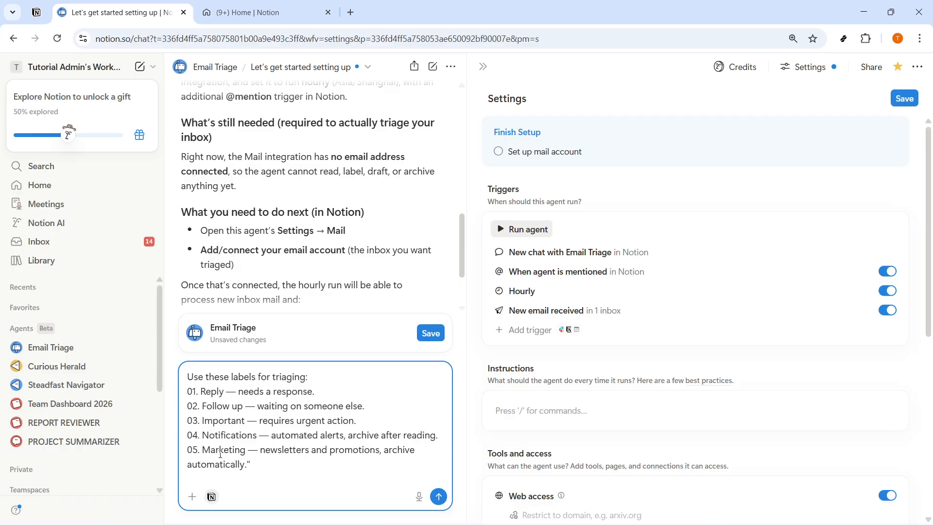
key("BackSpace")
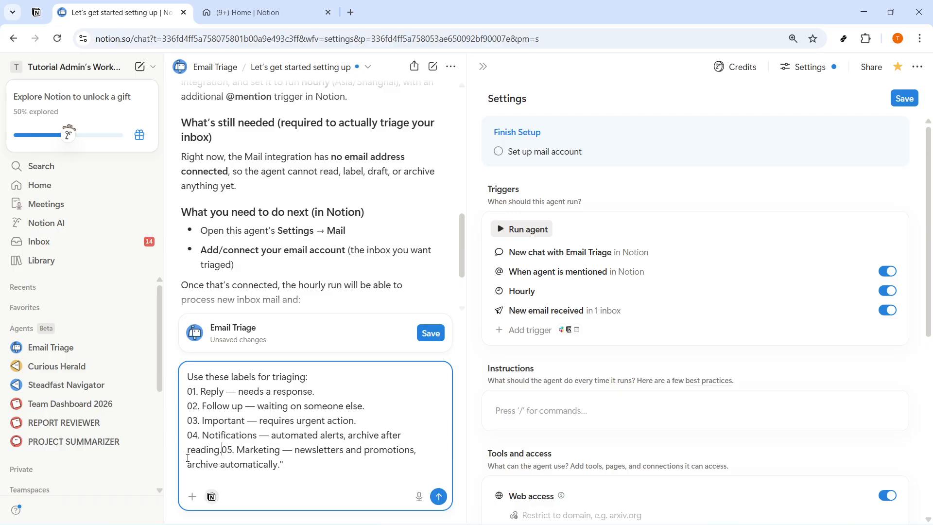
key("shift+Return")
key("Return")
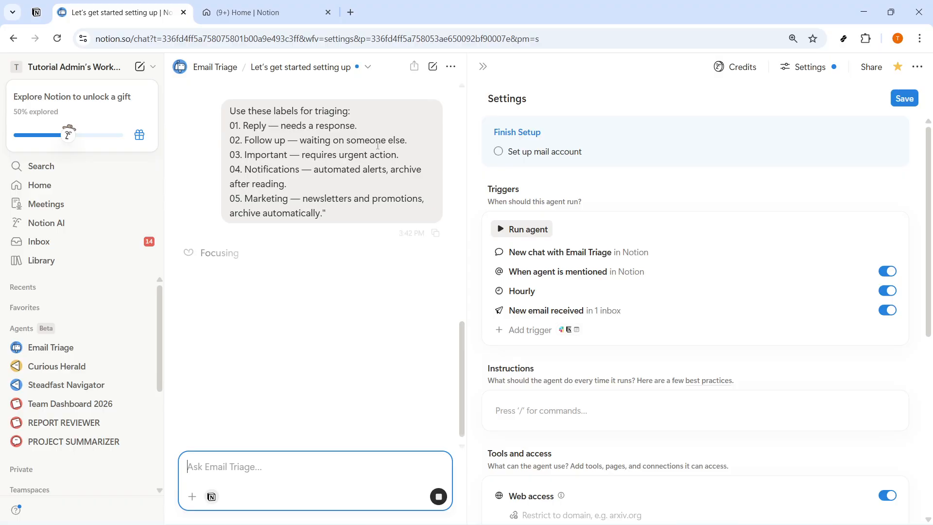
left_click_drag(329, 213, 231, 118)
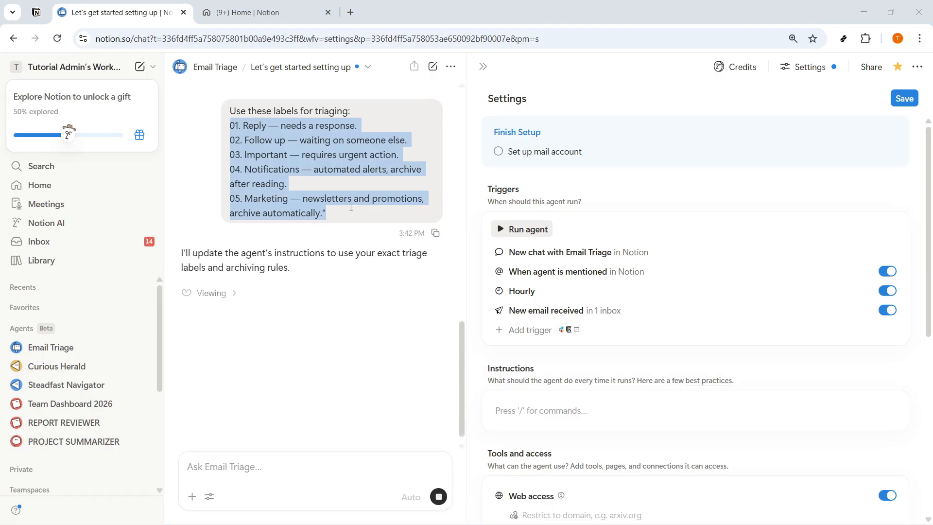
- Send the agent a message to draft short, professional replies for emails labeled 01. Reply, with key-point recap, clear next step and sensitive ones left as drafts
left_click(483, 67)
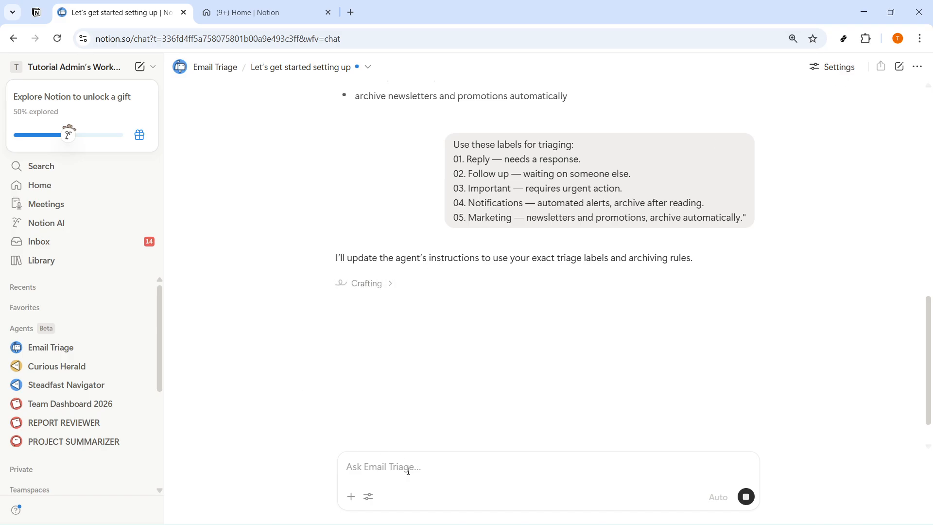
left_click(391, 466)
type("For any email labeled 01. Reply, draft a short, professional response that recaps the key point and ends with a clear next step. Leave anything sensitive as a draft for my review.")
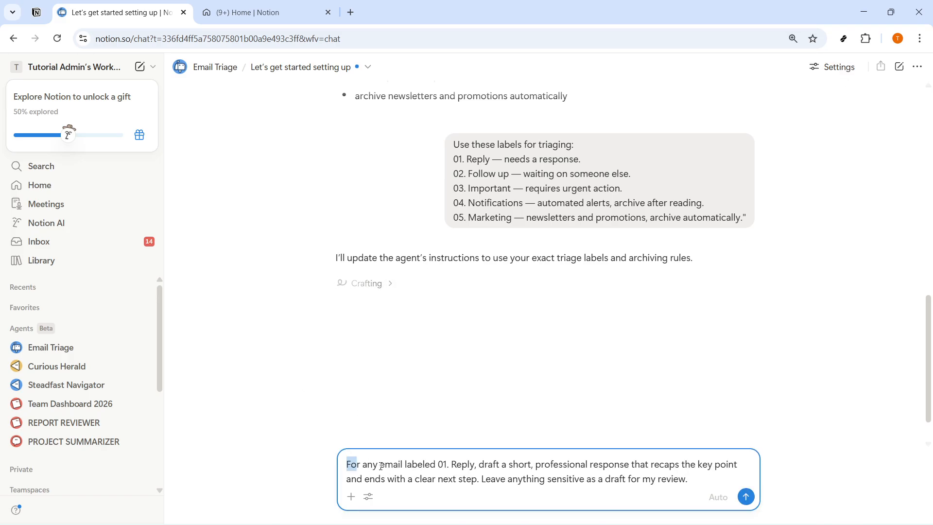
left_click_drag(349, 463, 695, 484)
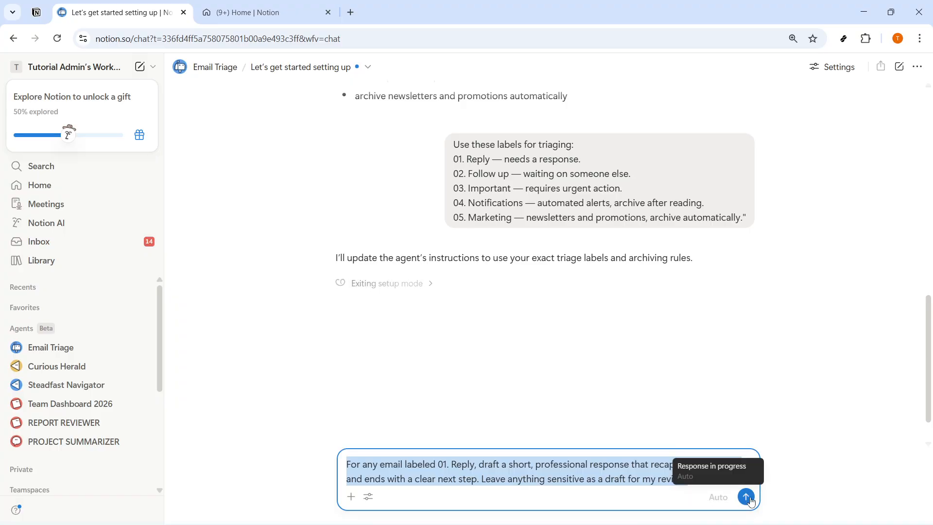
scroll(457, 372, "down", 2)
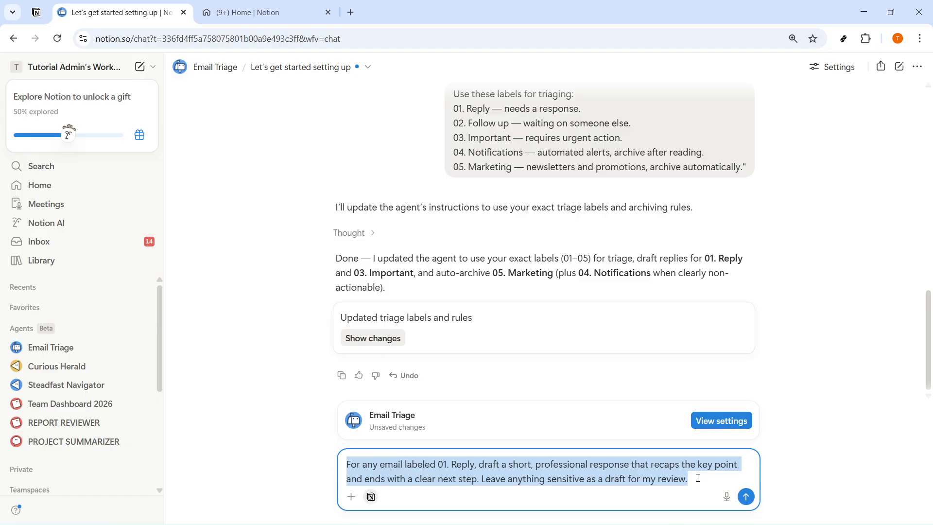
key("Return")
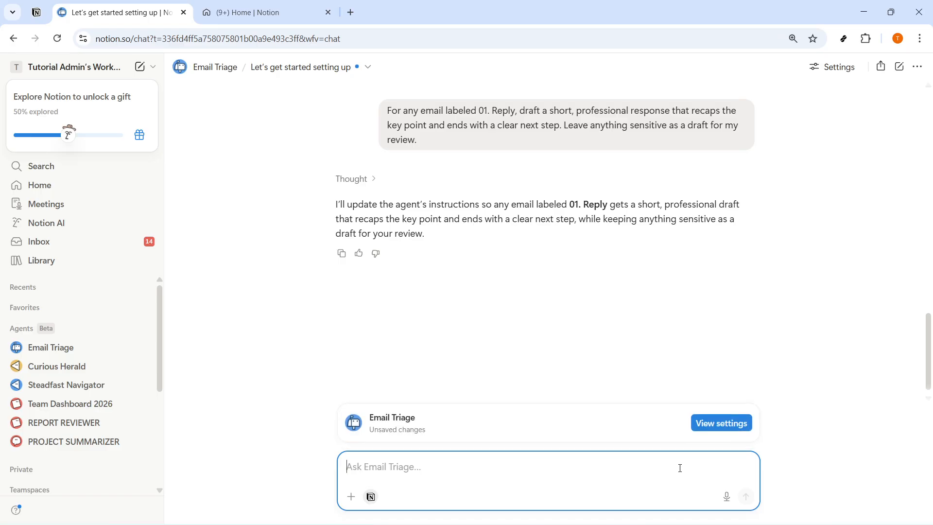
- Open the Email Triage agent's settings and save its pending changes
left_click(722, 422)
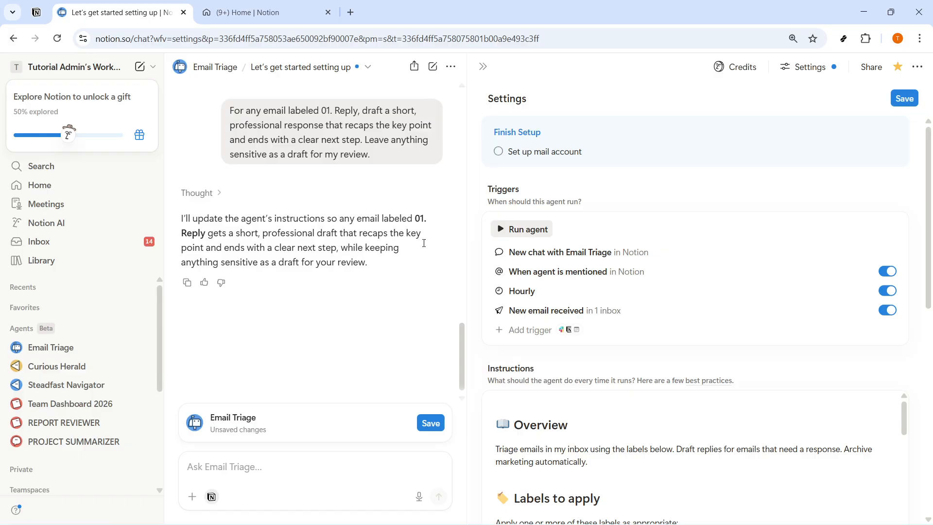
left_click(902, 104)
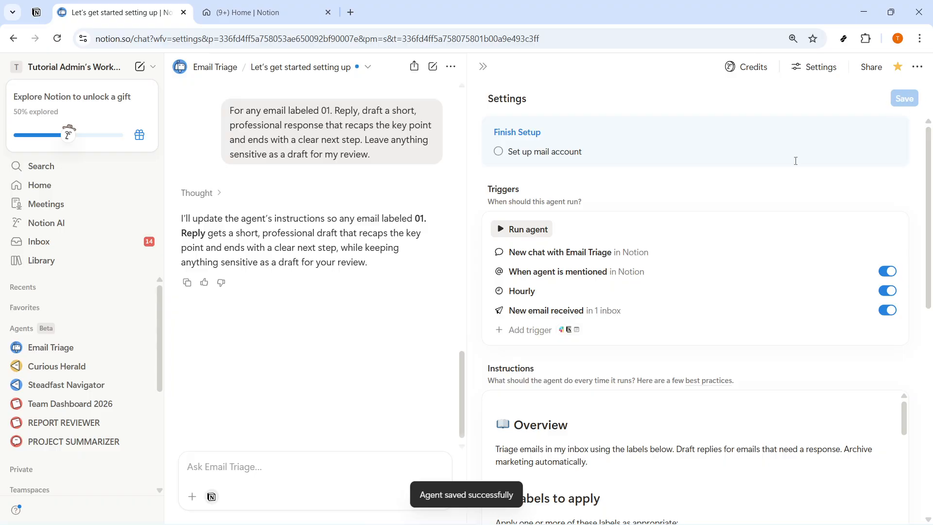
triple_click(478, 496)
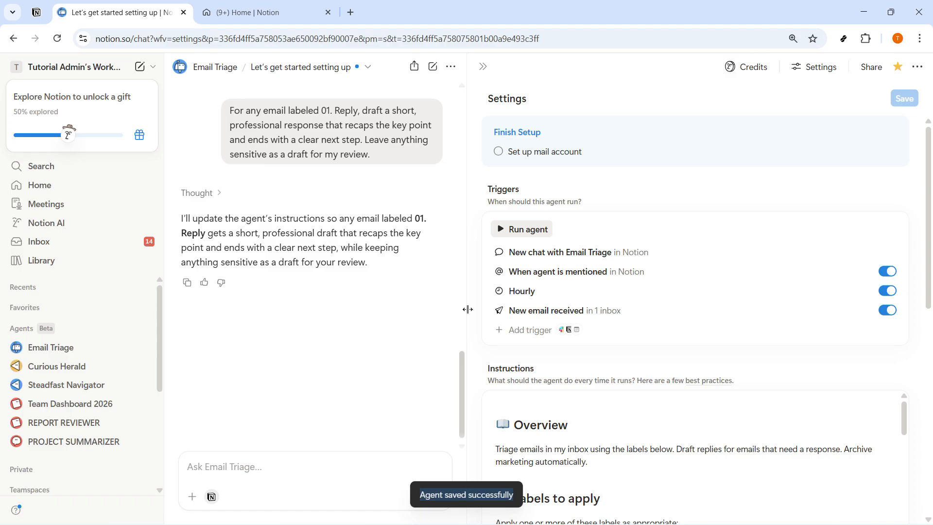
- Run the Email Triage agent manually from its settings and show the run's chat at full width
left_click(484, 68)
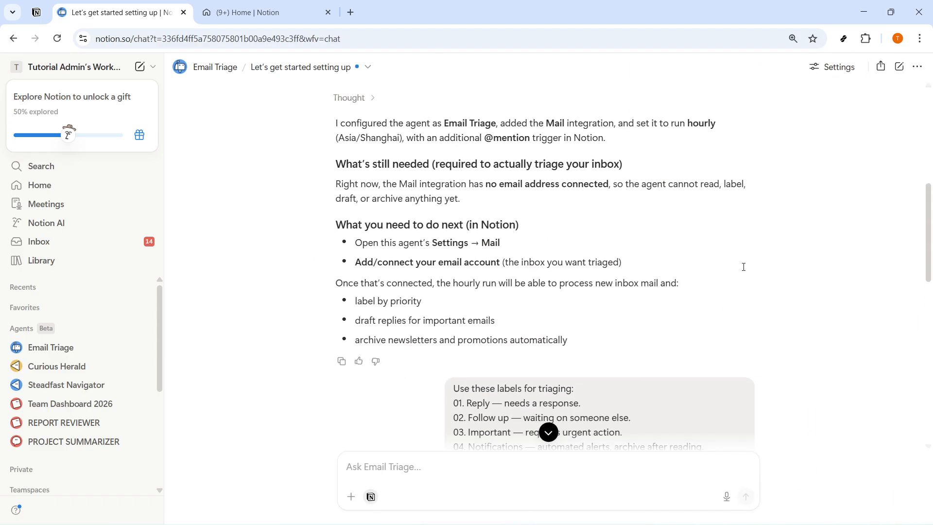
left_click(834, 67)
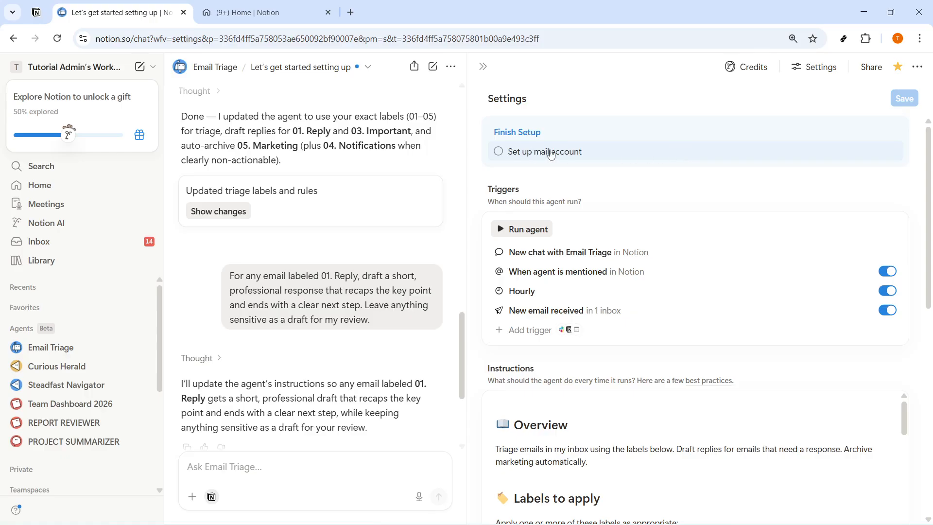
left_click(534, 230)
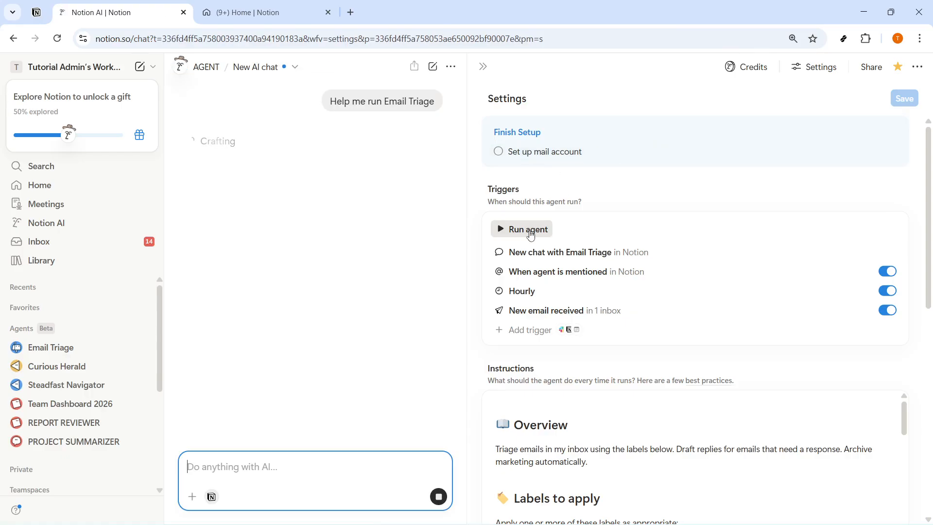
left_click(482, 67)
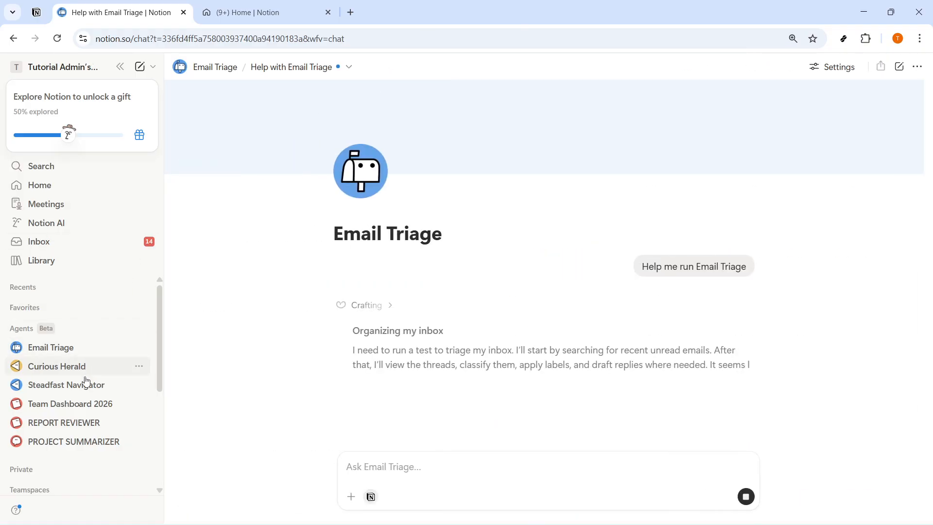
- Reopen the Email Triage agent and examine its triggers, instructions, archiving rules, and tool and mail access
left_click(72, 349)
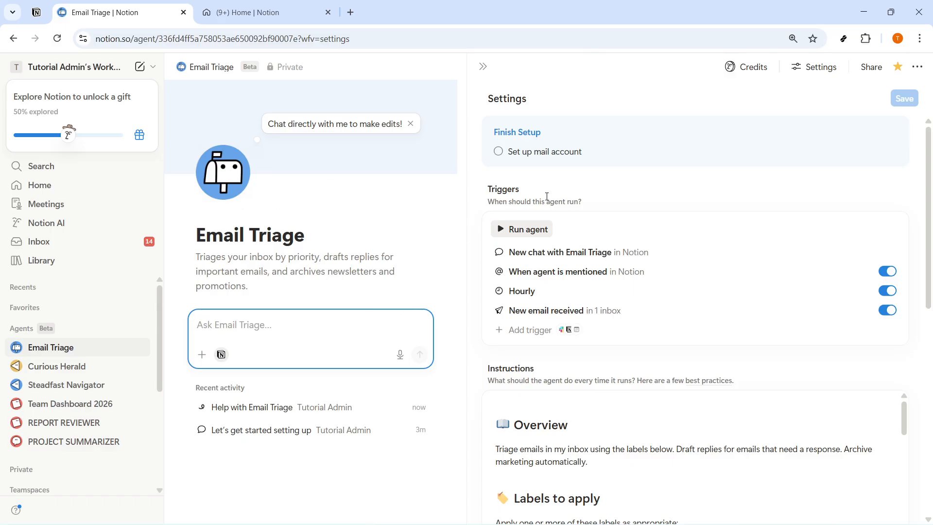
scroll(703, 130, "down", 5)
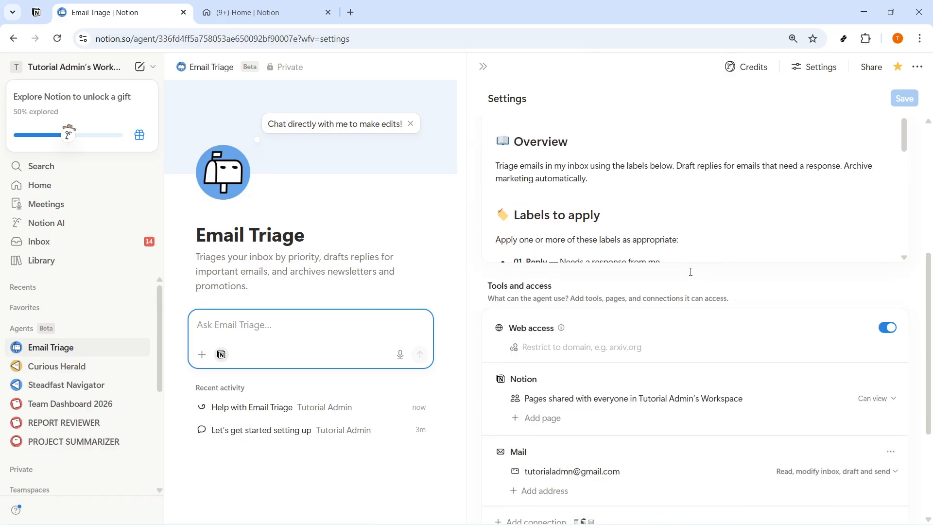
scroll(654, 196, "down", 4)
scroll(655, 195, "down", 3)
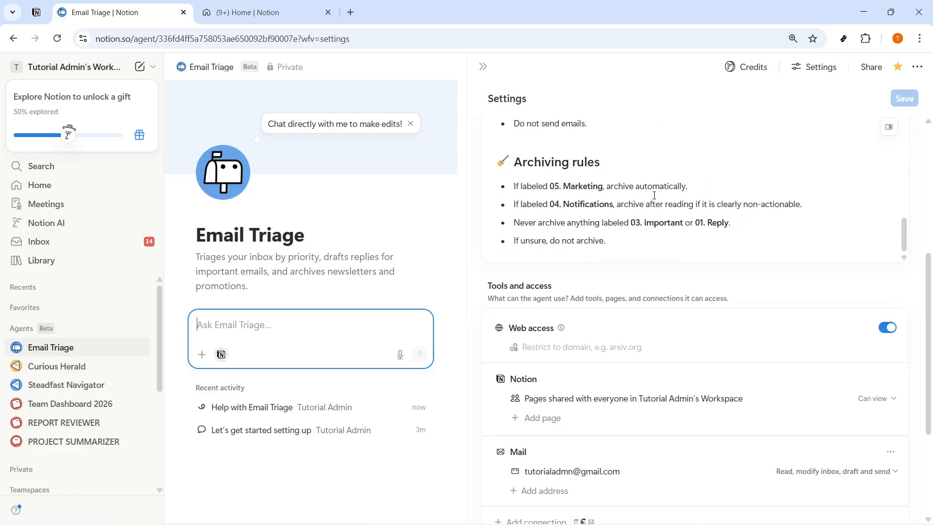
scroll(654, 196, "up", 8)
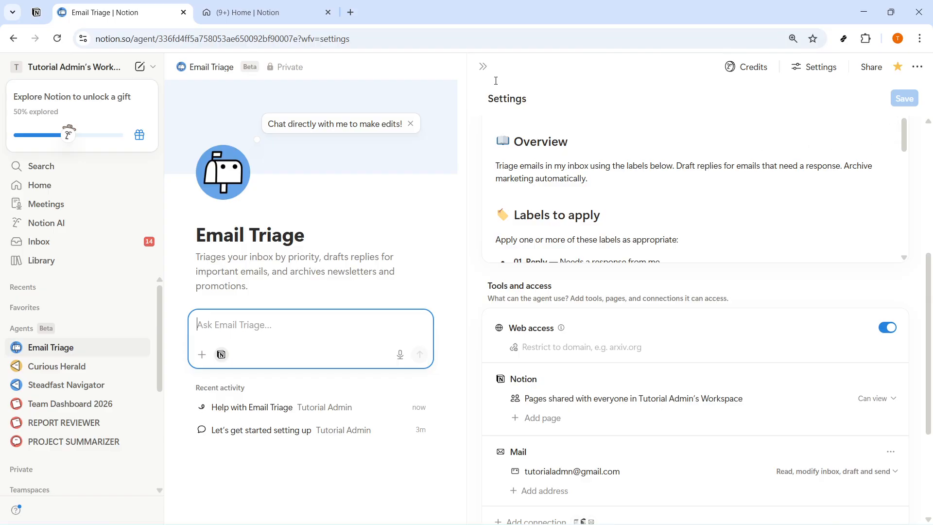
scroll(585, 173, "up", 5)
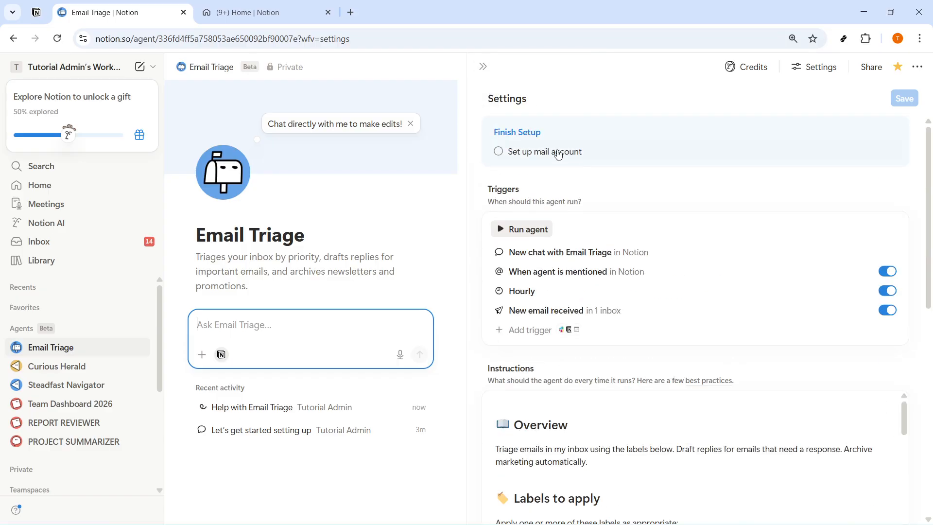
- Open the agent's instructions as a full page, review the labels and triage rules, and return to the Email Triage agent page
scroll(559, 155, "down", 5)
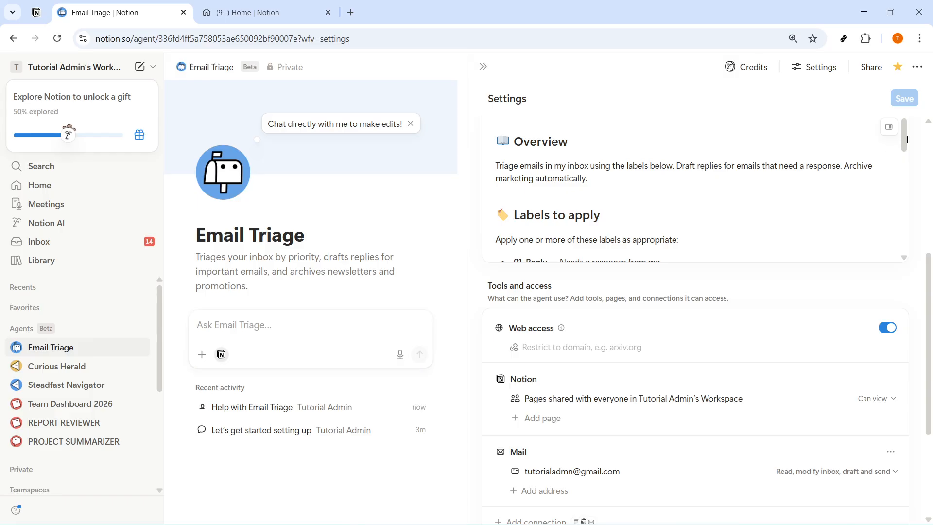
left_click(889, 127)
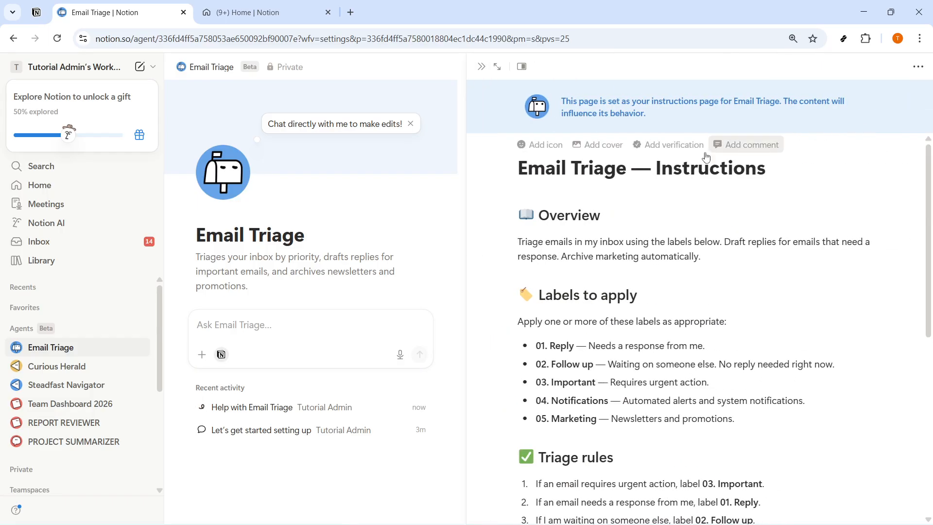
scroll(756, 343, "down", 4)
scroll(756, 344, "up", 5)
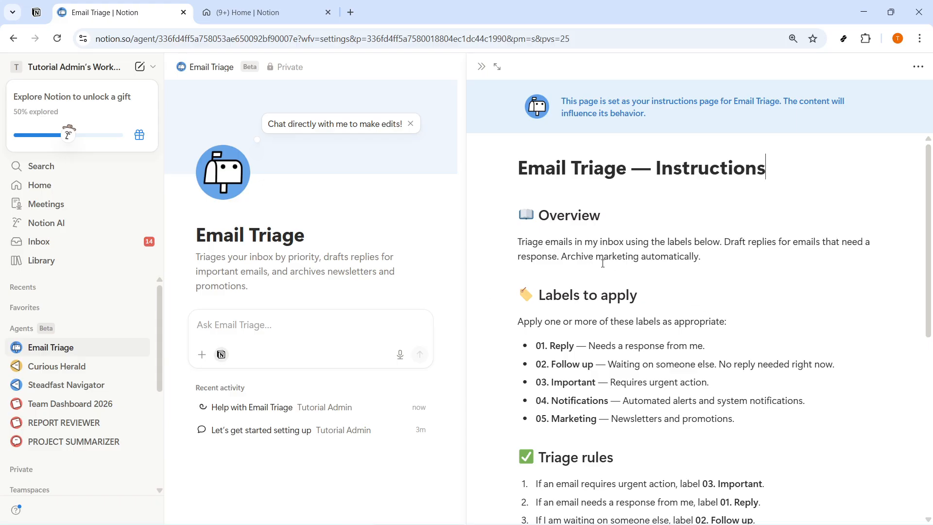
left_click(497, 69)
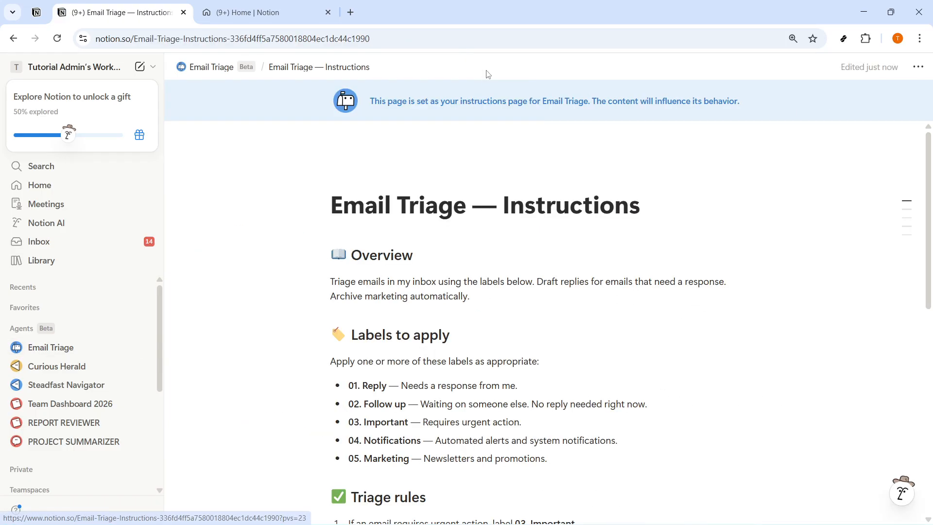
left_click(273, 69)
left_click(198, 67)
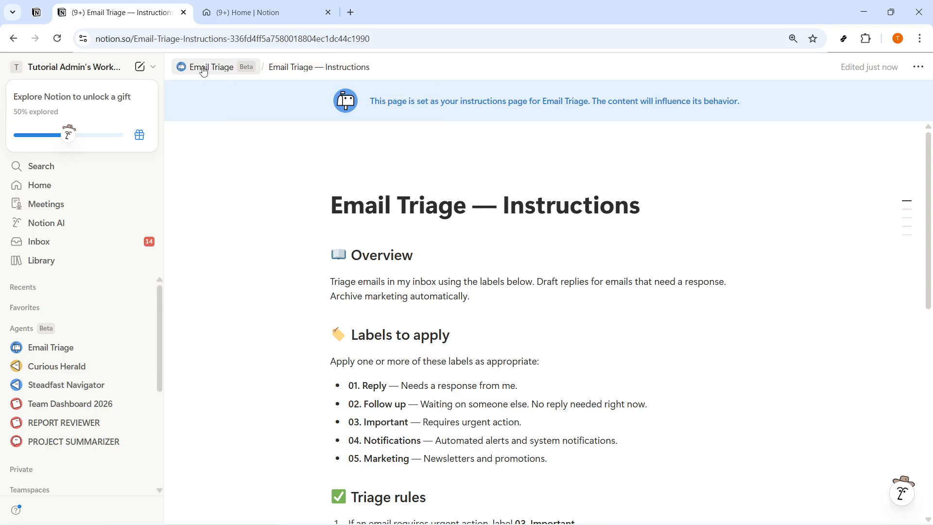
left_click(208, 68)
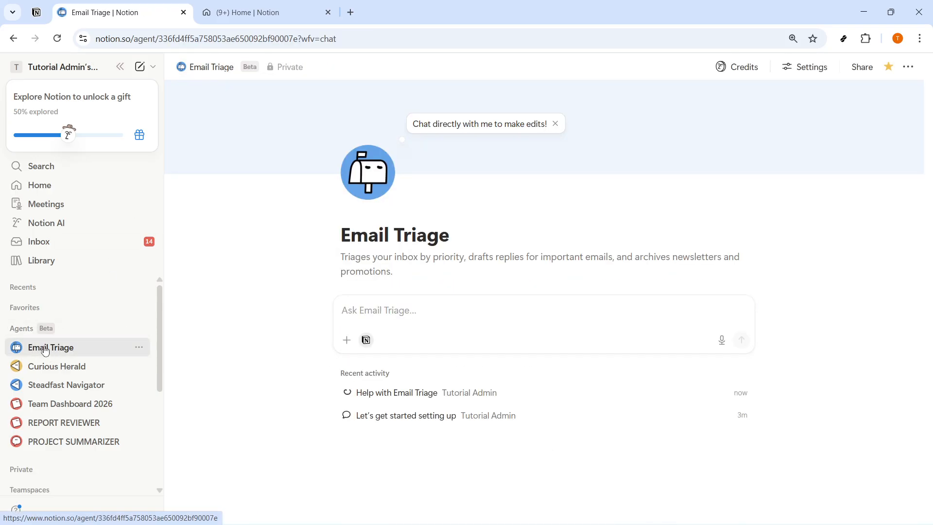